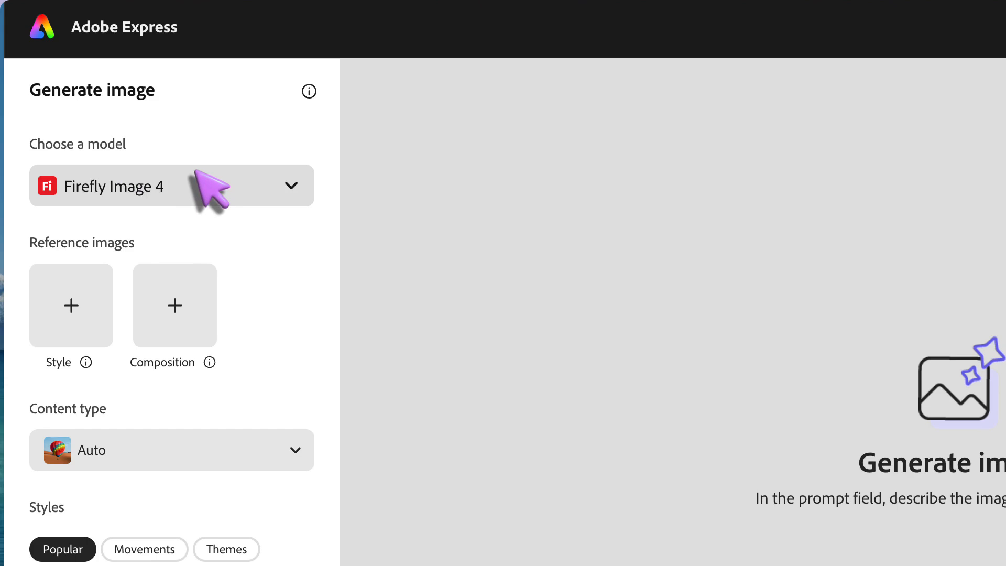
Review the Adobe and non-Firefly models available for image generation
{"action": "left_click", "coordinate": [202, 178]}
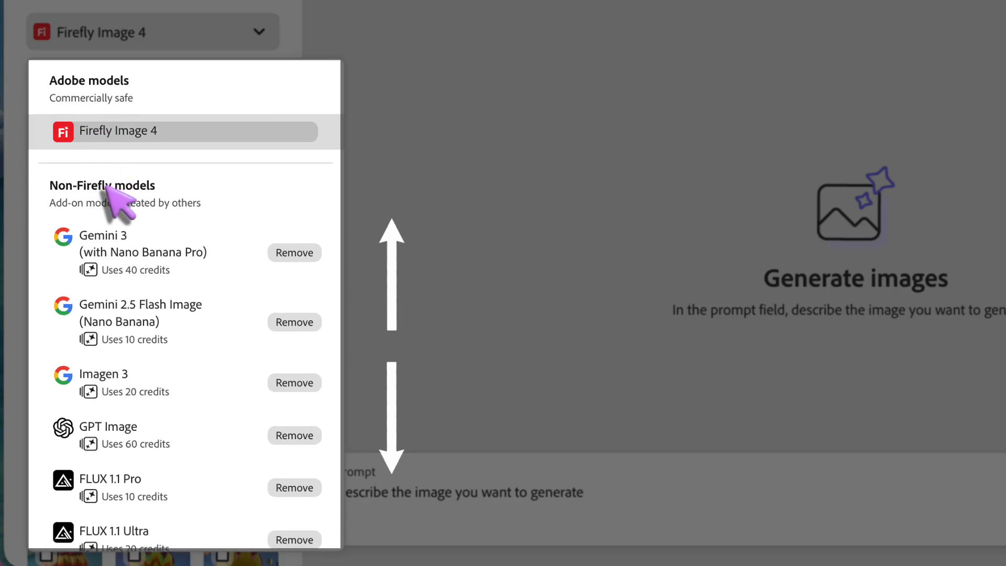
{"action": "scroll", "coordinate": [114, 193], "scroll_direction": "down", "scroll_amount": 2}
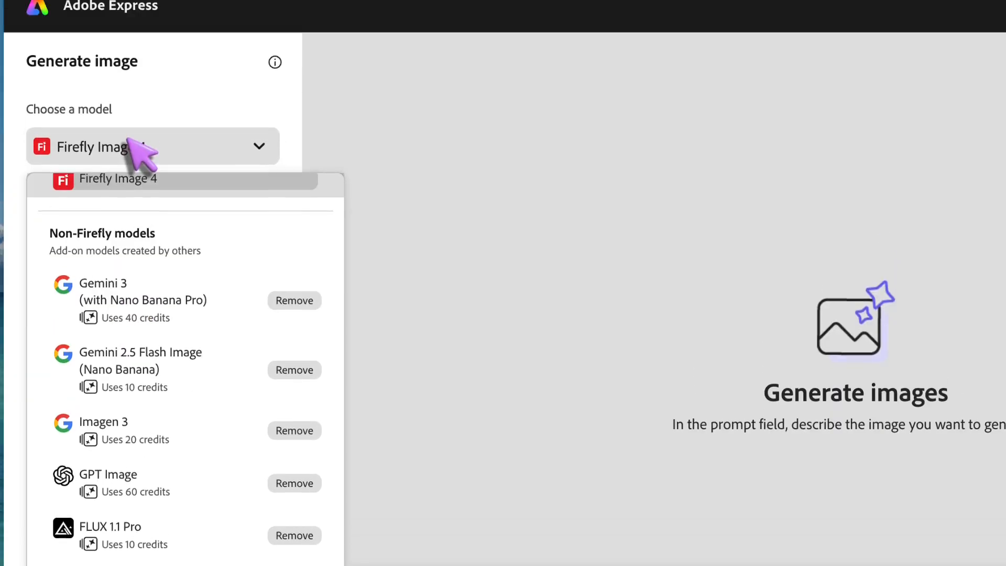
{"action": "left_click", "coordinate": [130, 160]}
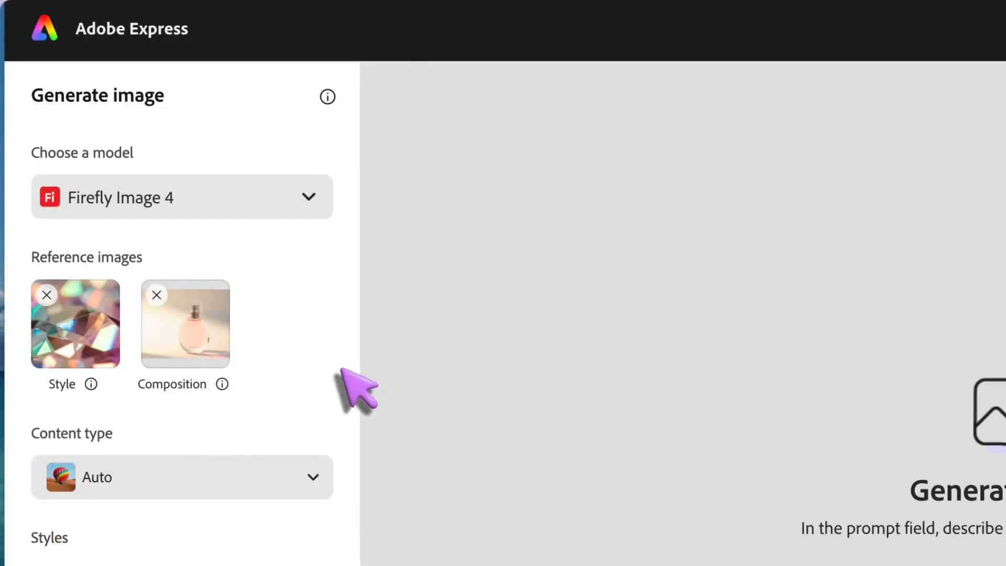
Set the content type of the generated image to Photo and look through the available styles
{"action": "left_click", "coordinate": [302, 464]}
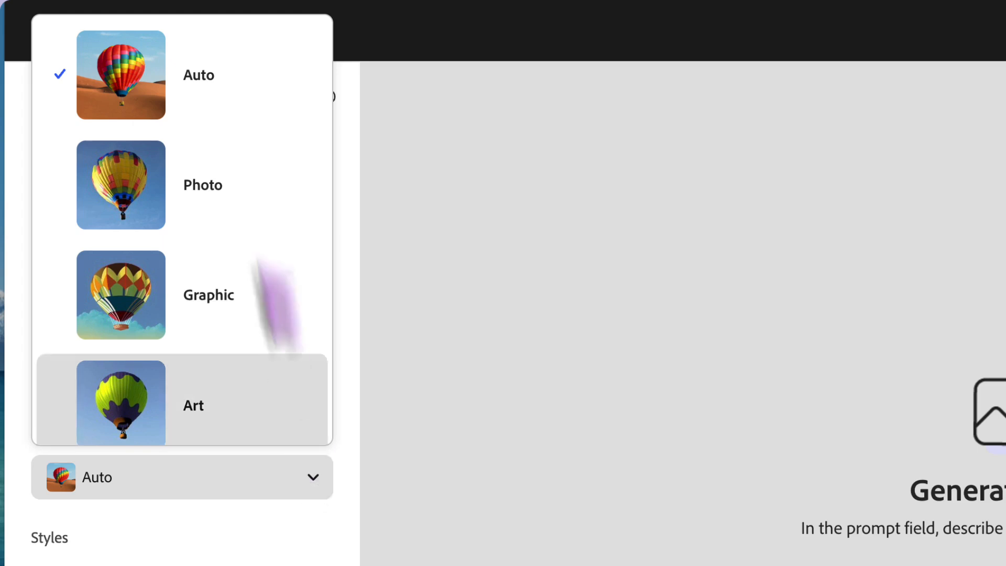
{"action": "scroll", "coordinate": [247, 403], "scroll_direction": "down", "scroll_amount": 1}
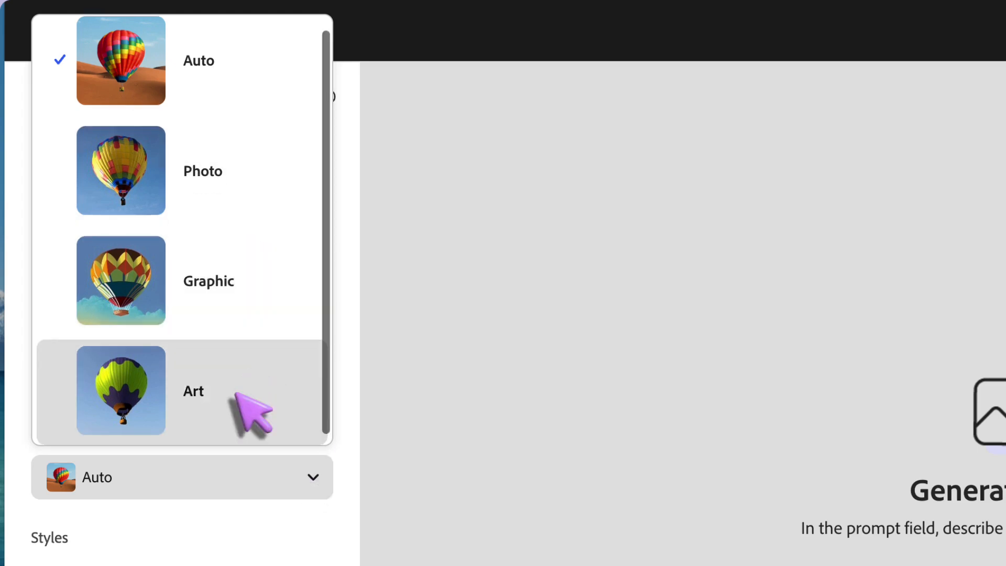
{"action": "left_click", "coordinate": [205, 202]}
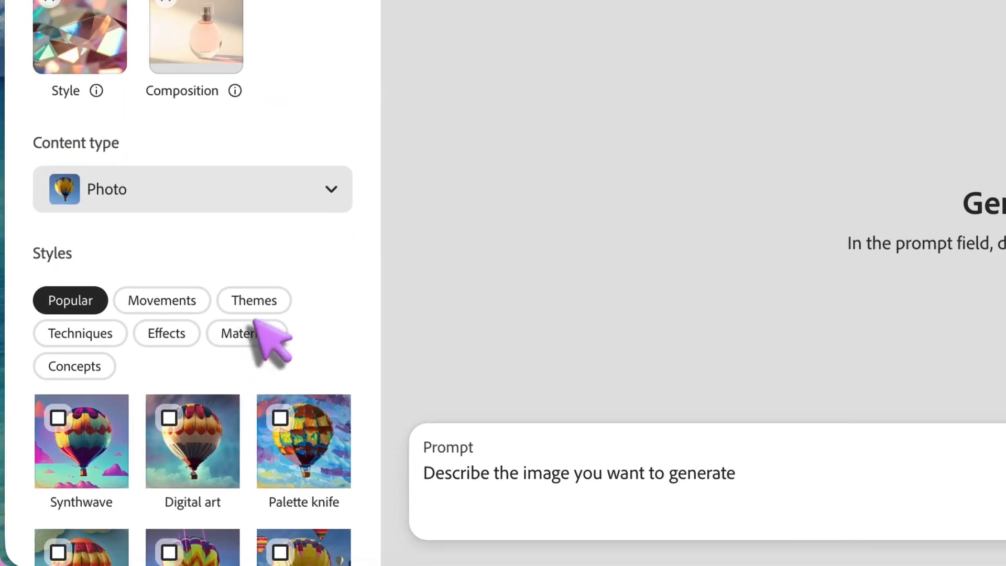
{"action": "scroll", "coordinate": [262, 327], "scroll_direction": "down", "scroll_amount": 2}
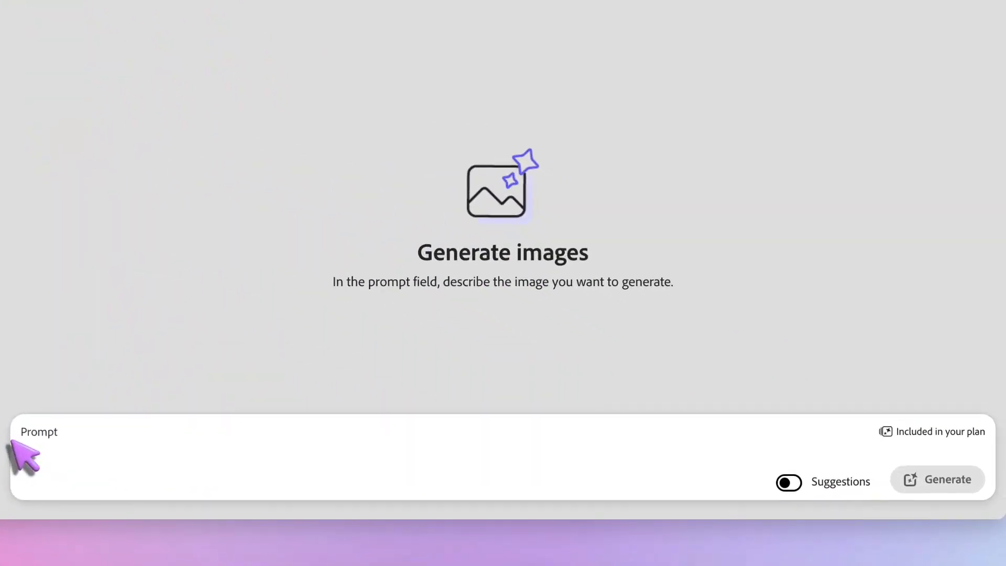
Generate images with the prompt "A beautiful modern crystal perfume bottle set against a well-lit background and cream roses on the table; clean photo"
{"action": "left_click", "coordinate": [519, 458]}
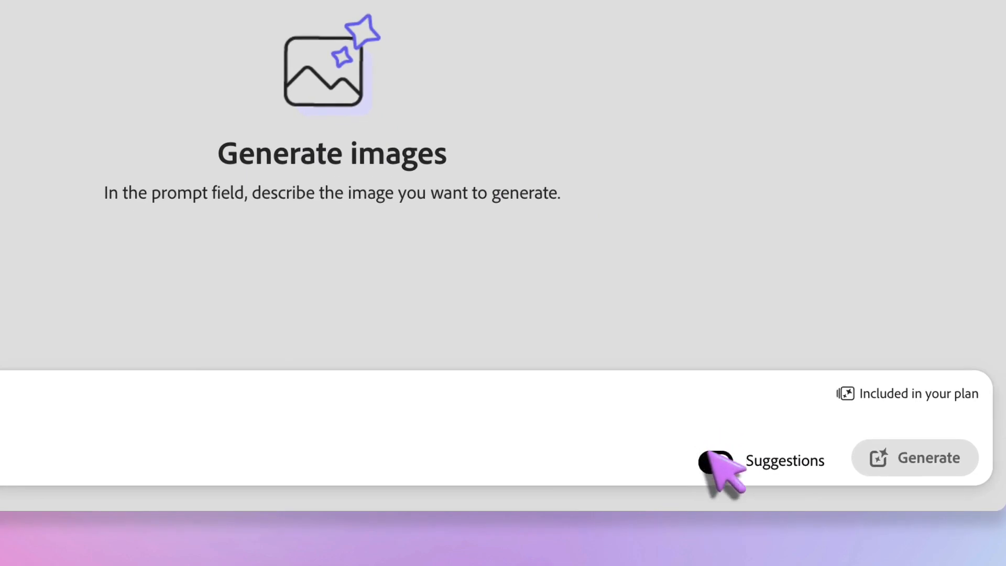
{"action": "type", "text": "A bea"}
{"action": "type", "text": "utiful modern cry"}
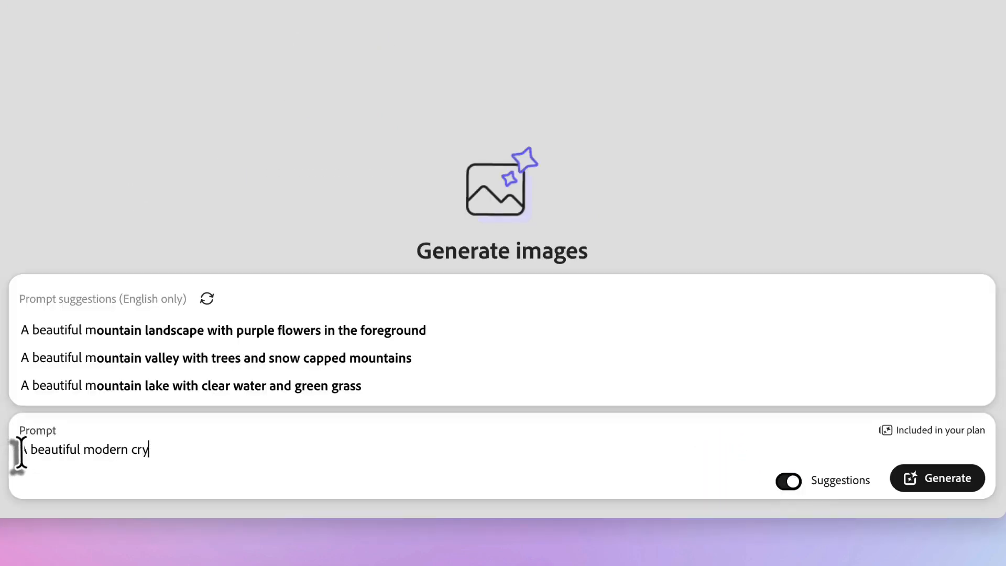
{"action": "type", "text": "stal perfume bottle set against a well"}
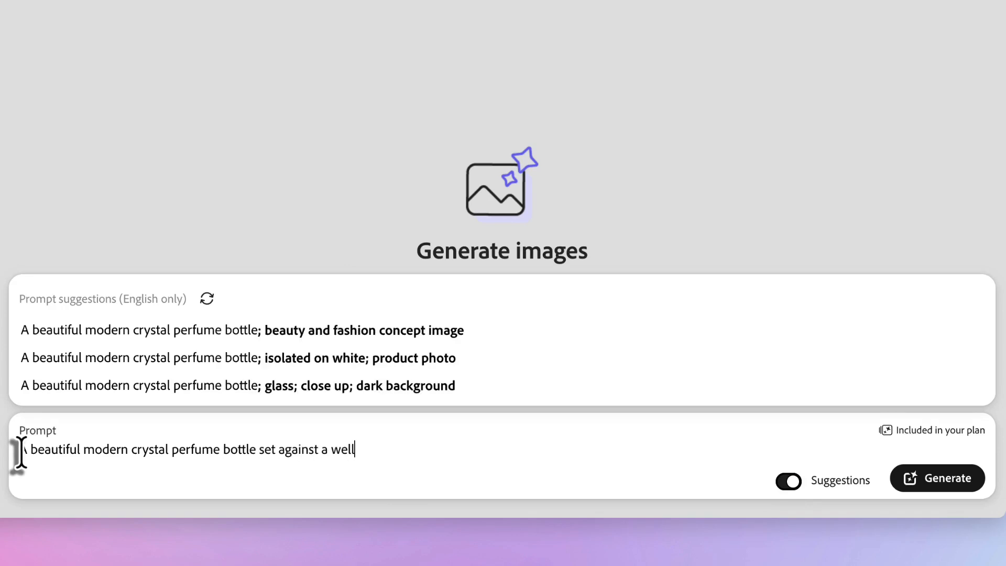
{"action": "type", "text": "-lit background and cream roses"}
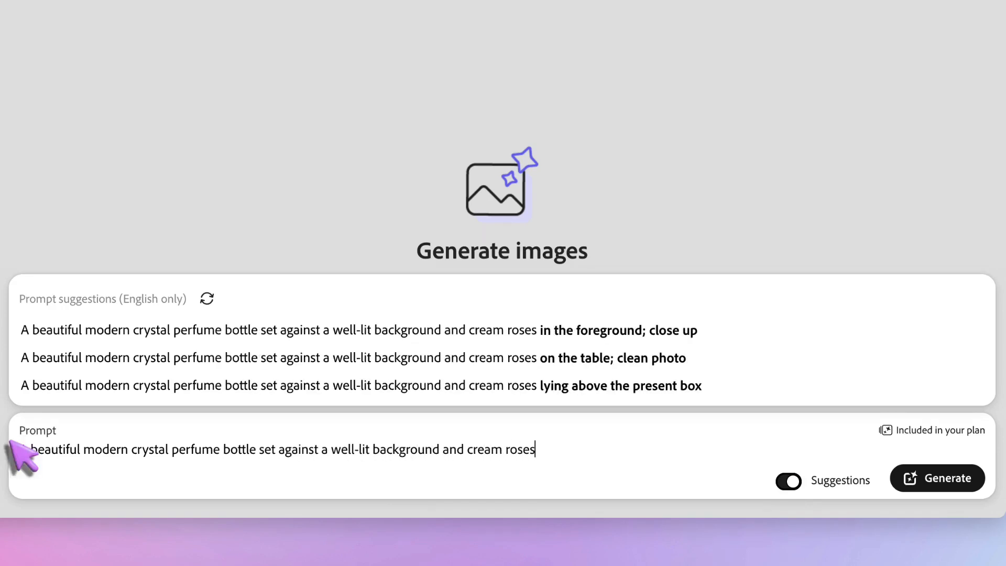
{"action": "left_click", "coordinate": [396, 357]}
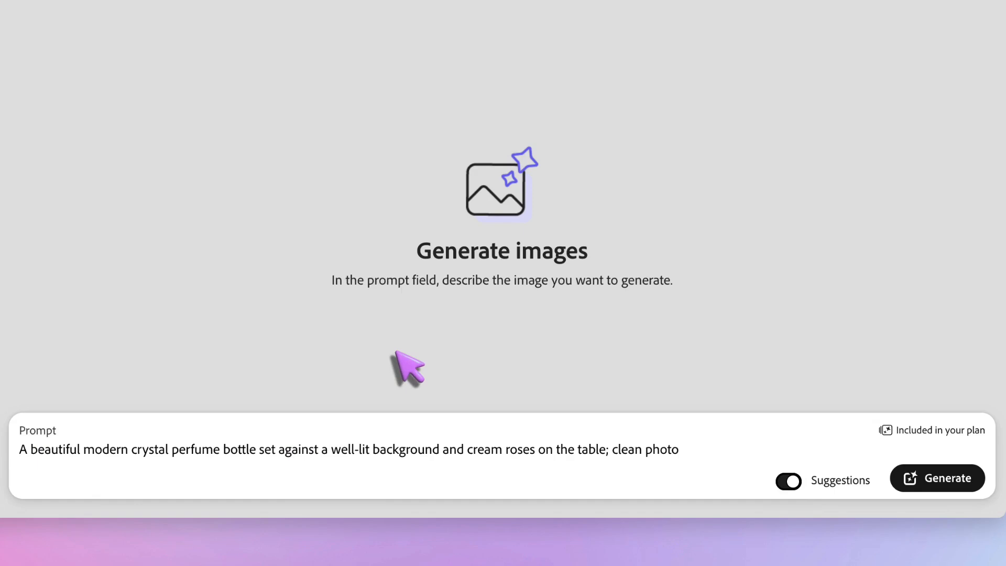
{"action": "left_click", "coordinate": [925, 474]}
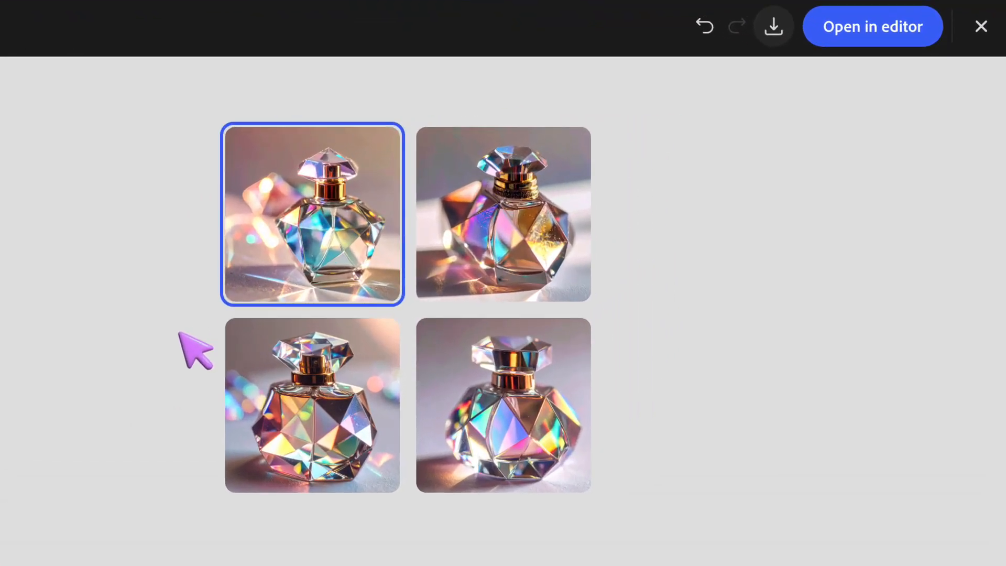
Select the first perfume bottle image in the second row of results and open it in the editor
{"action": "left_click", "coordinate": [367, 328]}
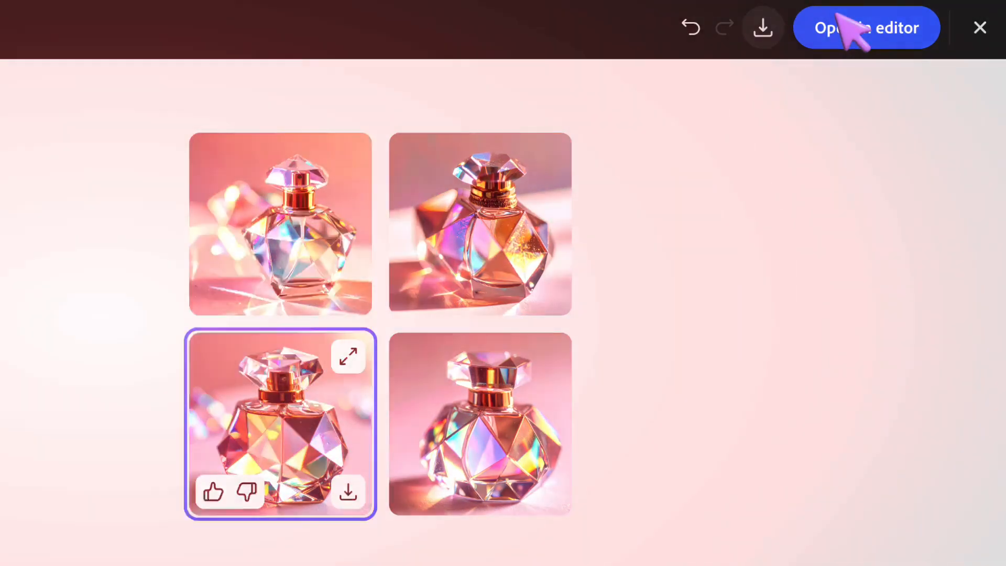
{"action": "left_click", "coordinate": [841, 23]}
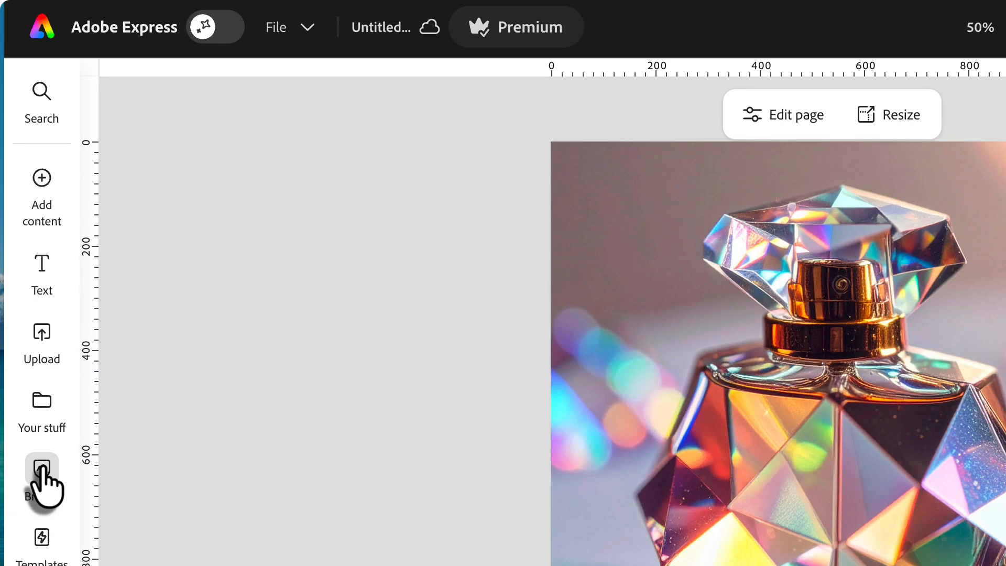
Create a new brand named "Your fabulous brand" in Personal Storage
{"action": "left_click", "coordinate": [42, 467]}
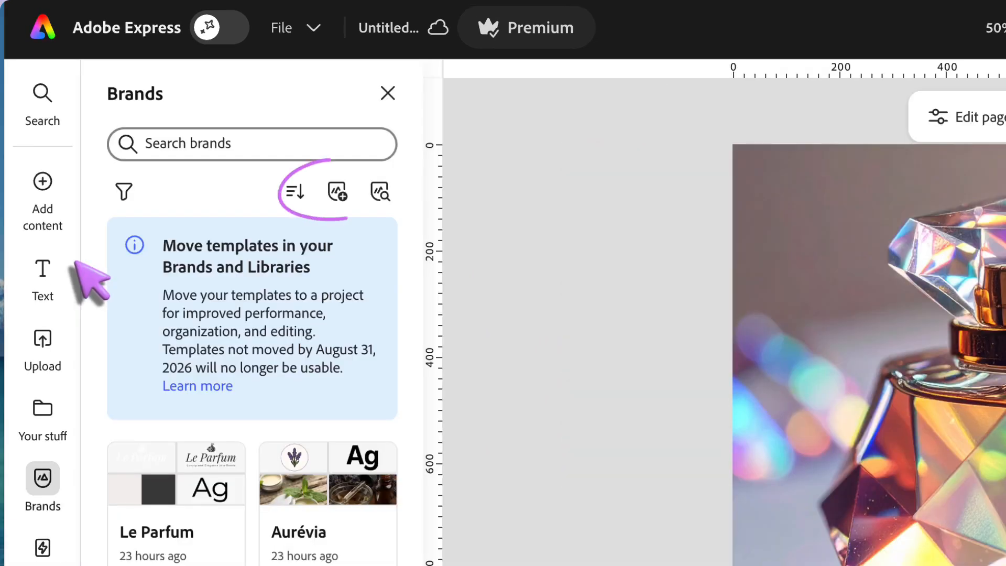
{"action": "left_click", "coordinate": [329, 187]}
{"action": "left_click", "coordinate": [280, 224]}
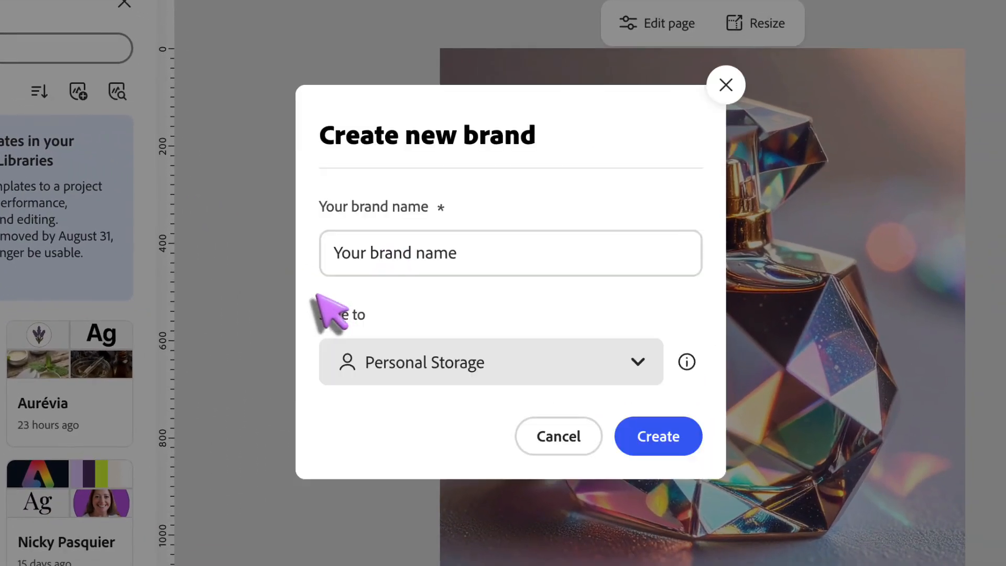
{"action": "left_click", "coordinate": [323, 250]}
{"action": "type", "text": "Your fabulous brand"}
{"action": "left_click", "coordinate": [649, 431]}
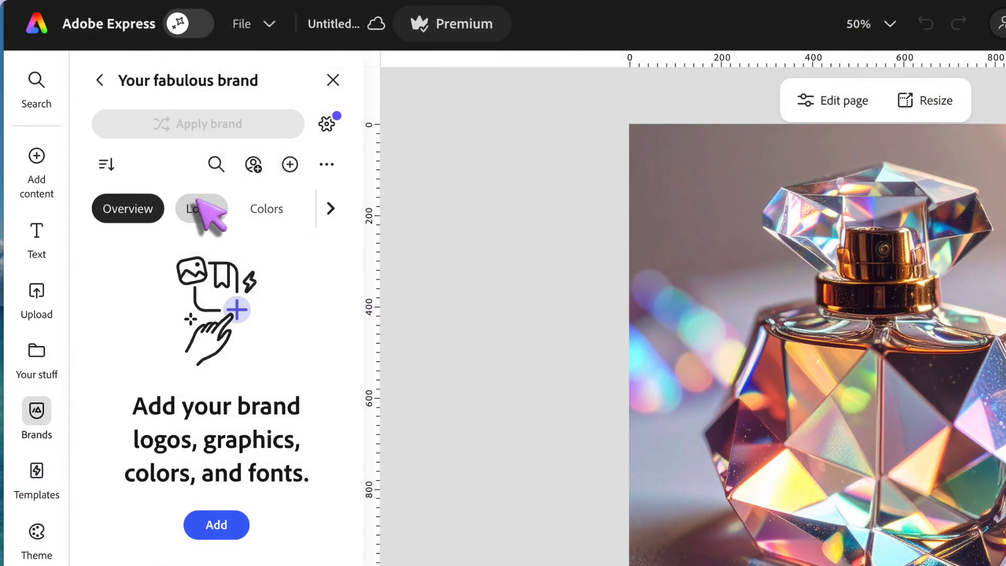
Examine the logo, color, font and graphic sections of the new brand
{"action": "left_click", "coordinate": [199, 202]}
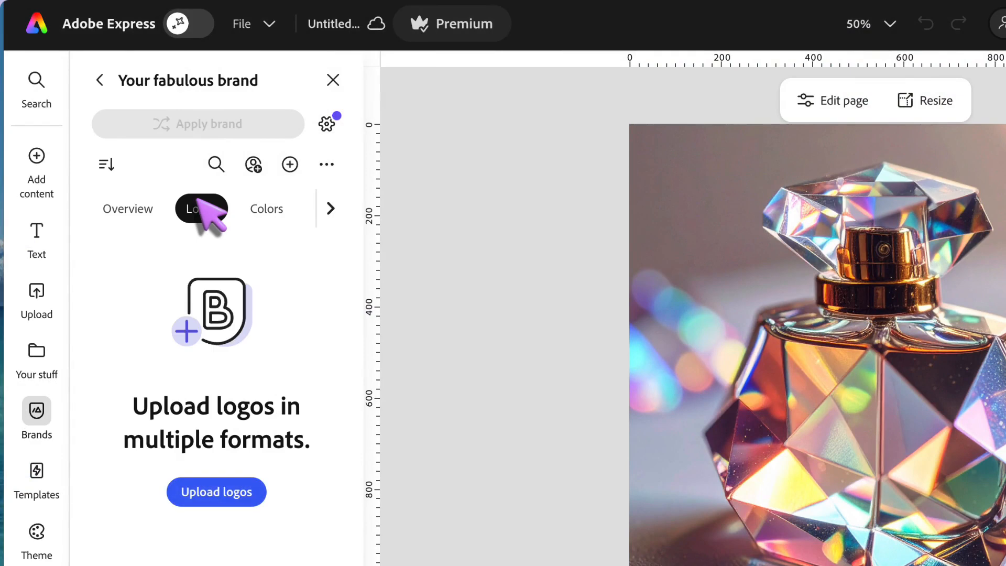
{"action": "left_click", "coordinate": [264, 202]}
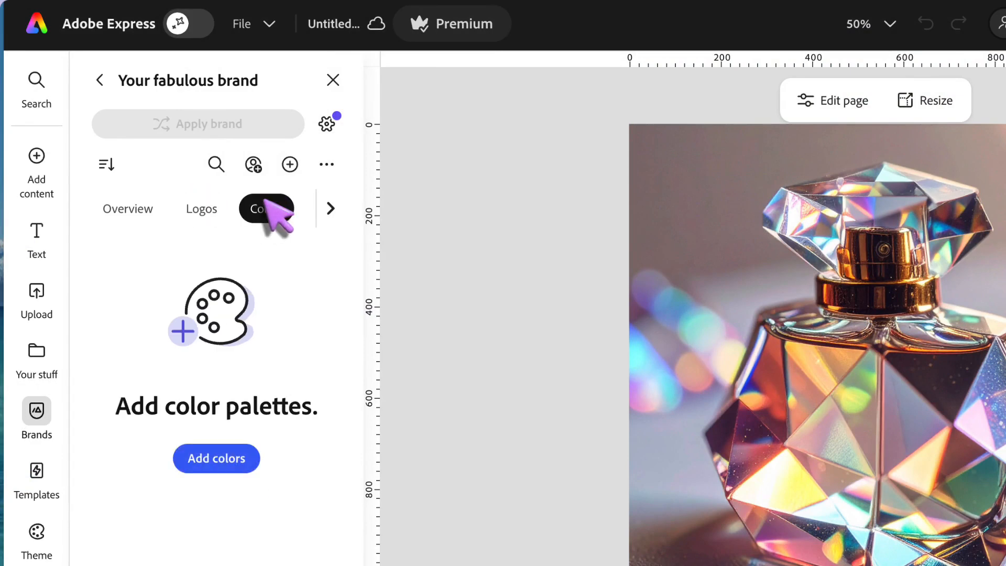
{"action": "left_click", "coordinate": [330, 209]}
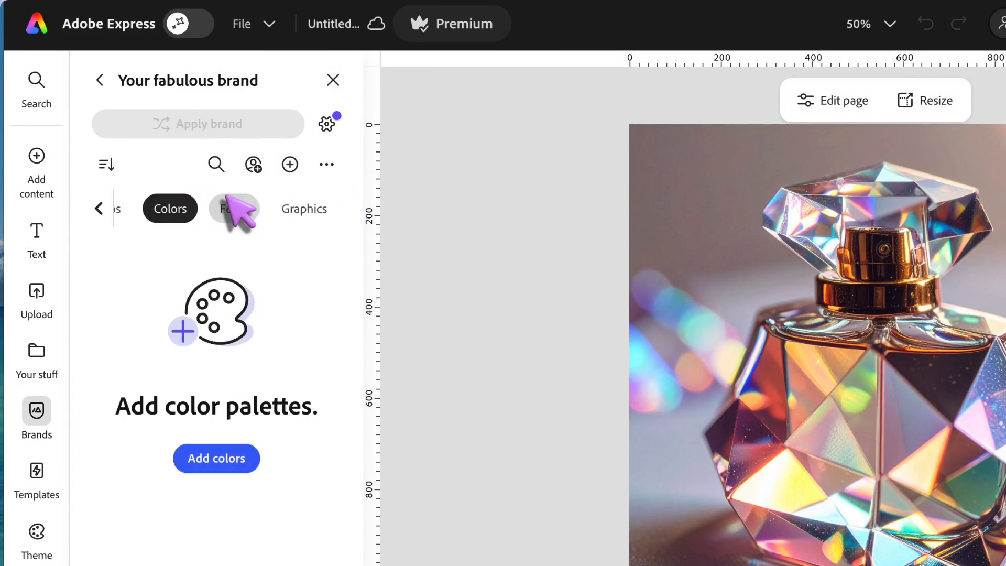
{"action": "left_click", "coordinate": [236, 210]}
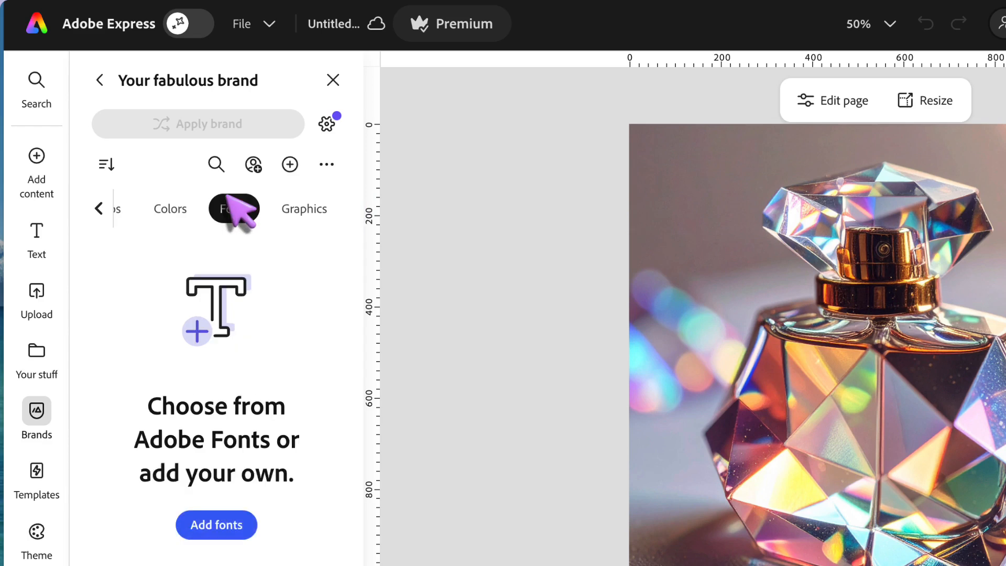
{"action": "left_click", "coordinate": [288, 208]}
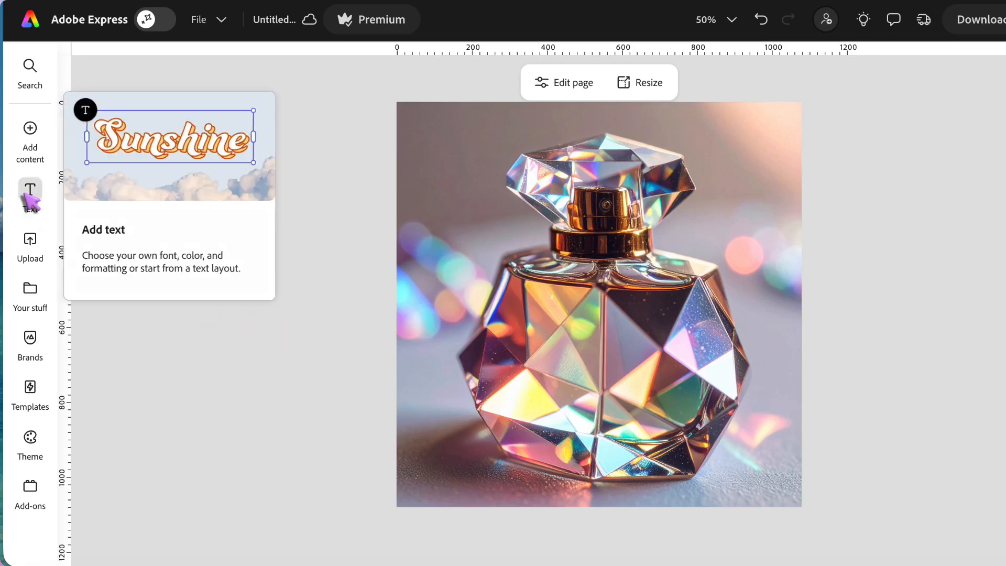
Add the text "FLORA" in the Aurévia header font Agrandir Text Bold, enlarged and centered across the perfume bottle
{"action": "left_click", "coordinate": [32, 232]}
{"action": "left_click", "coordinate": [178, 103]}
{"action": "left_click", "coordinate": [183, 268]}
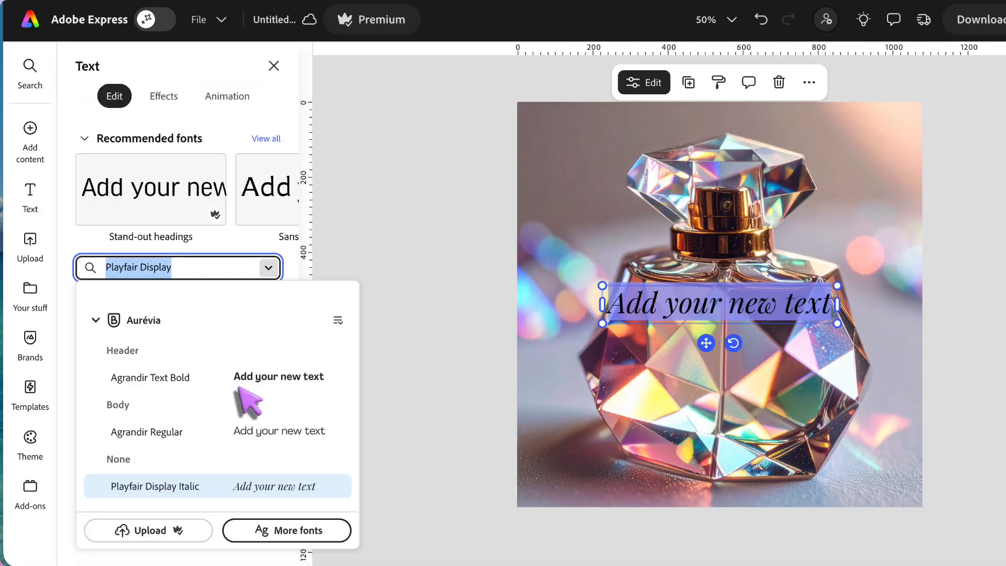
{"action": "left_click", "coordinate": [163, 376]}
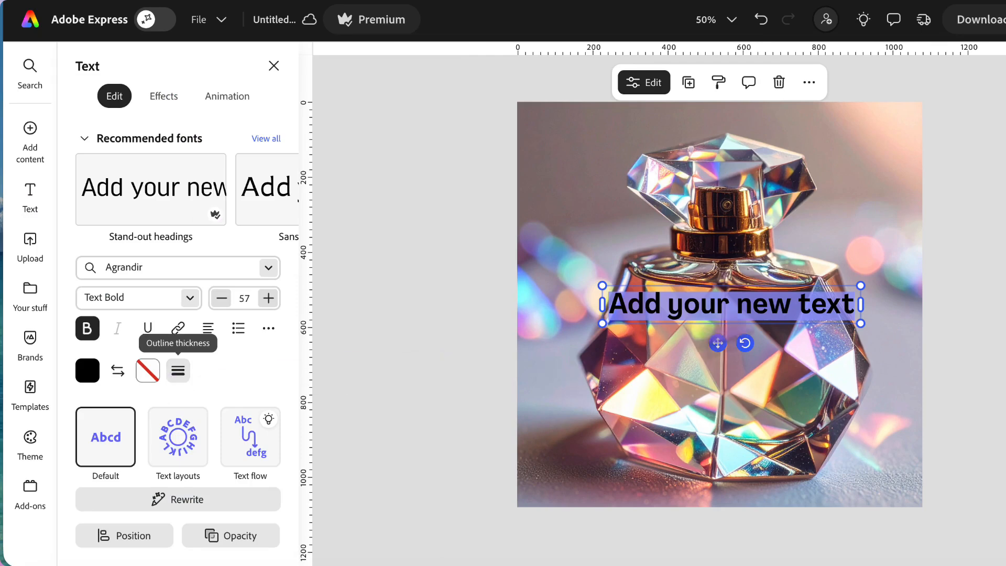
{"action": "type", "text": "FLORA"}
{"action": "left_click_drag", "start_coordinate": [668, 345], "coordinate": [730, 347]}
{"action": "left_click_drag", "start_coordinate": [667, 291], "coordinate": [738, 303]}
Color the FLORA text with the Aurévia palette's #F5F2EB swatch and outline it with the palette's near-black swatch
{"action": "left_click", "coordinate": [87, 370]}
{"action": "left_click", "coordinate": [256, 354]}
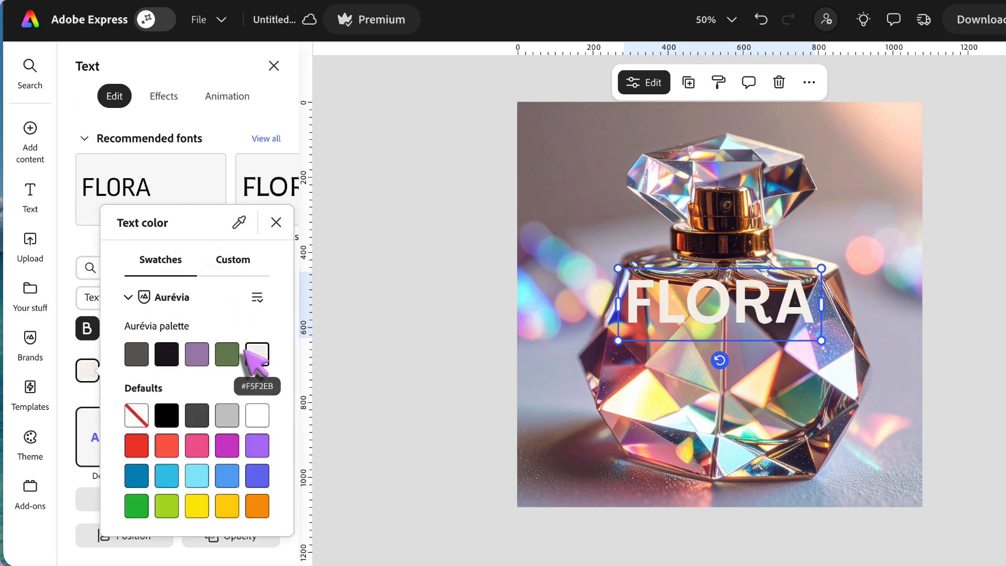
{"action": "left_click", "coordinate": [69, 390]}
{"action": "left_click", "coordinate": [148, 370]}
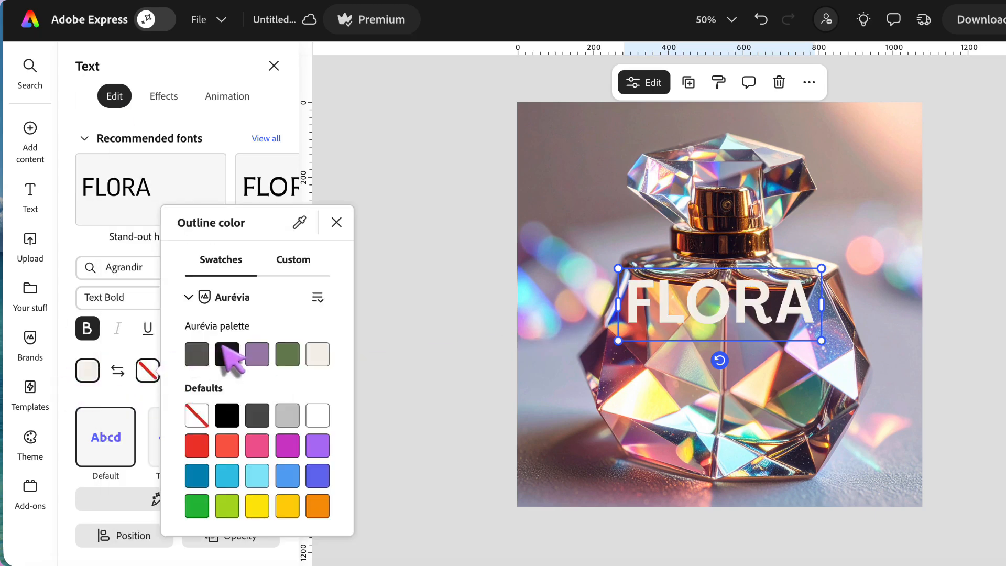
{"action": "left_click", "coordinate": [227, 354]}
{"action": "left_click", "coordinate": [85, 348]}
Apply the Smooth shadow effect to the FLORA text
{"action": "left_click", "coordinate": [164, 96]}
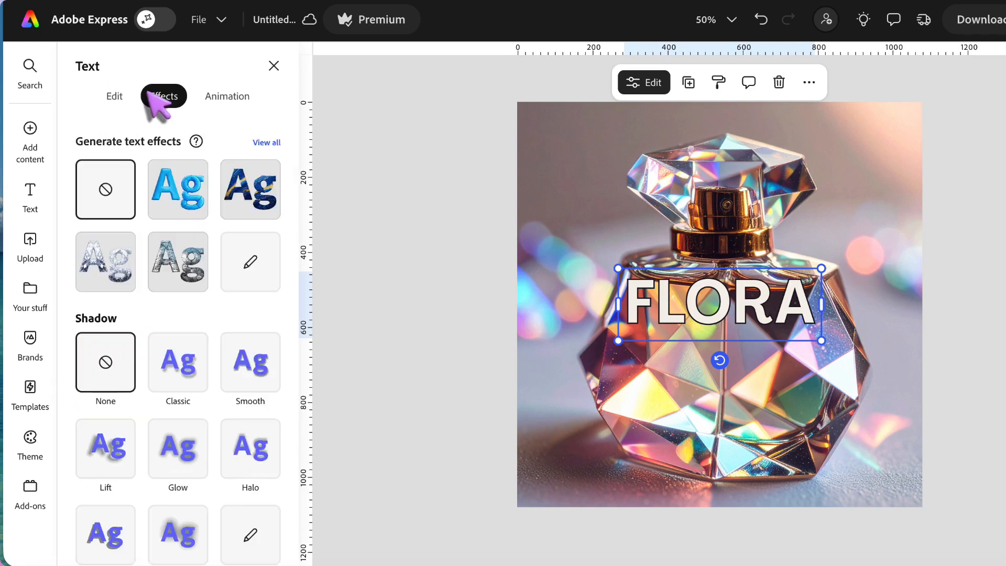
{"action": "left_click", "coordinate": [246, 368]}
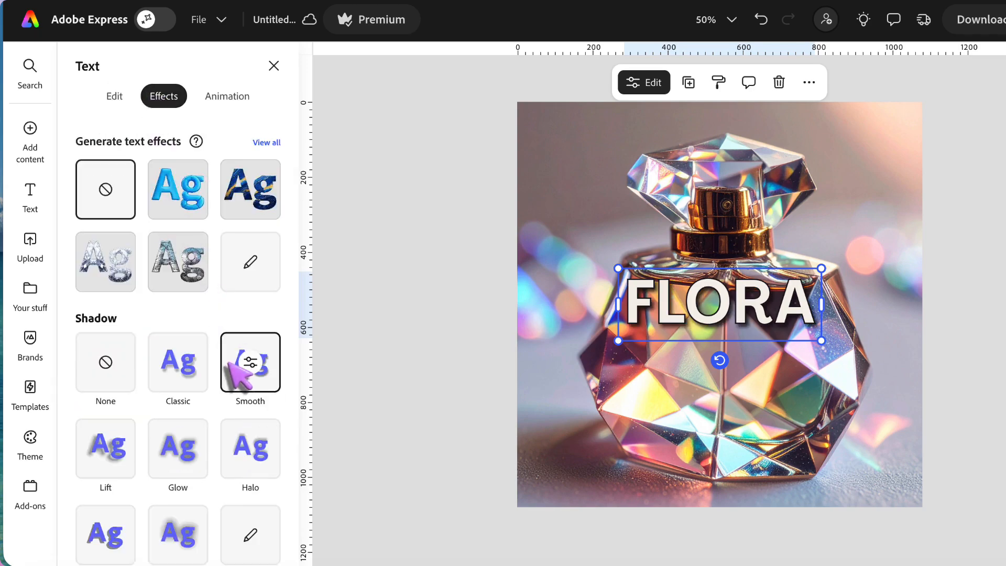
{"action": "left_click", "coordinate": [274, 66]}
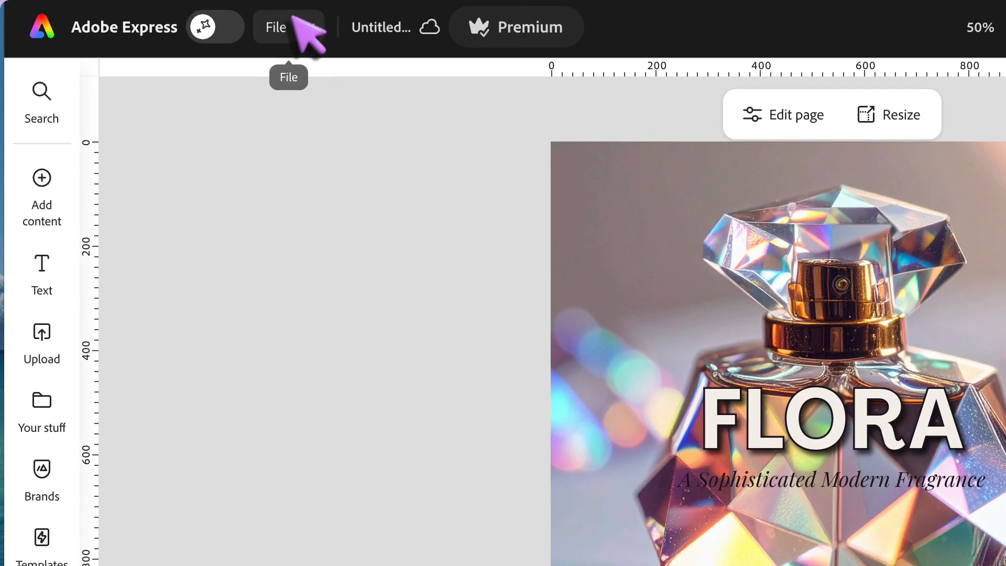
Choose the Instagram story format, 1,080 x 1,920px, from the social media sizes for resizing the design
{"action": "left_click", "coordinate": [293, 21]}
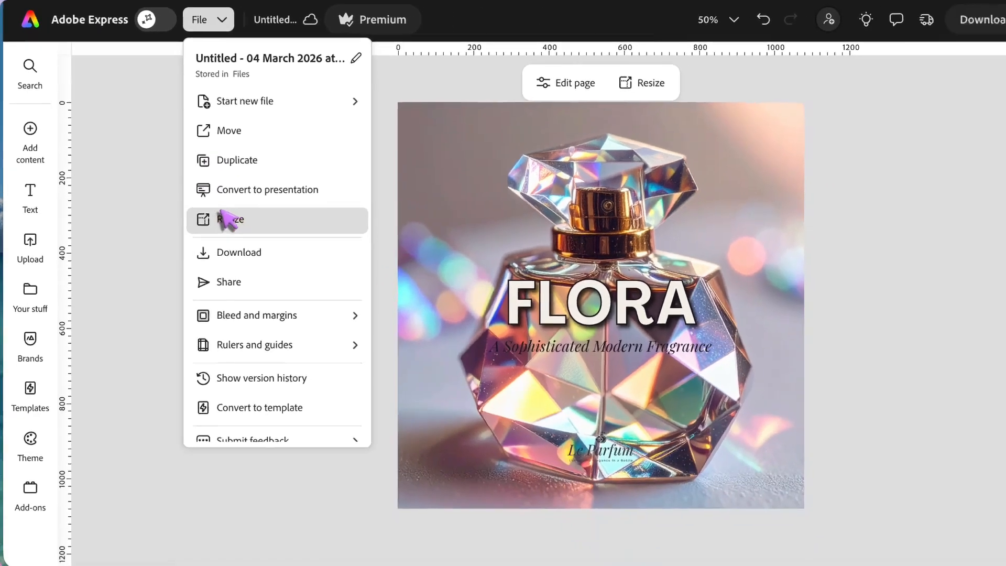
{"action": "left_click", "coordinate": [289, 300]}
{"action": "scroll", "coordinate": [294, 325], "scroll_direction": "down", "scroll_amount": 1}
{"action": "scroll", "coordinate": [212, 232], "scroll_direction": "down", "scroll_amount": 5}
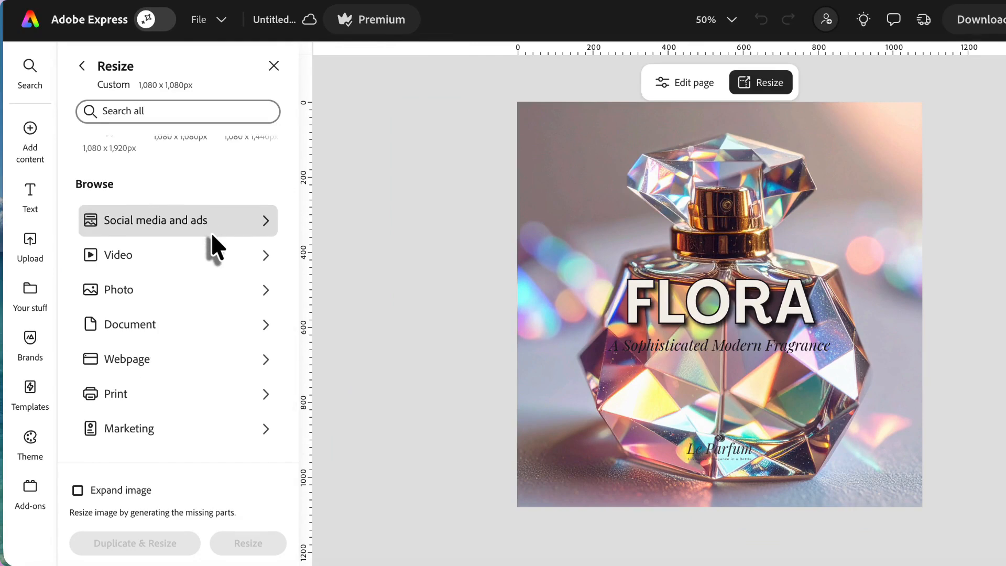
{"action": "left_click", "coordinate": [265, 223]}
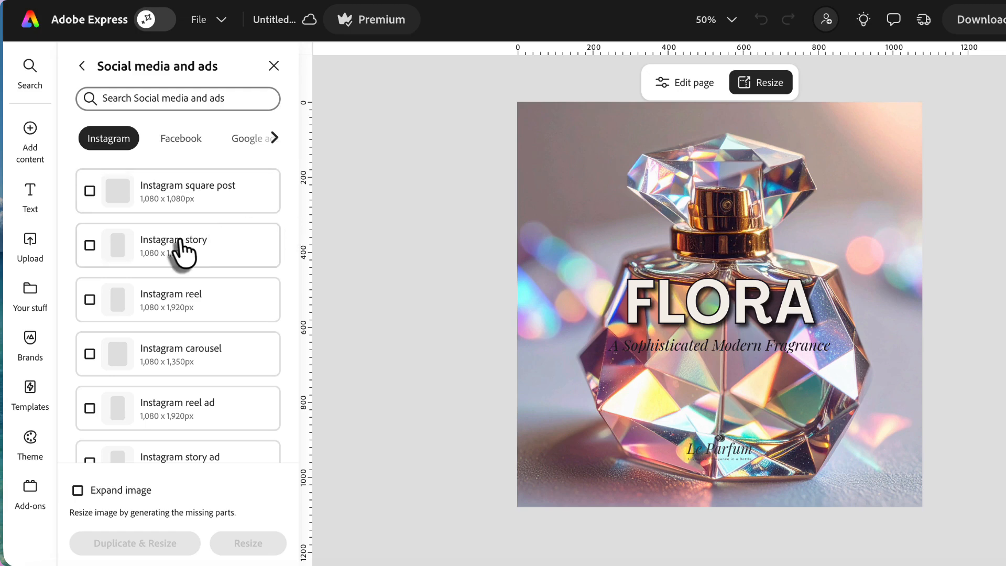
{"action": "left_click", "coordinate": [89, 245]}
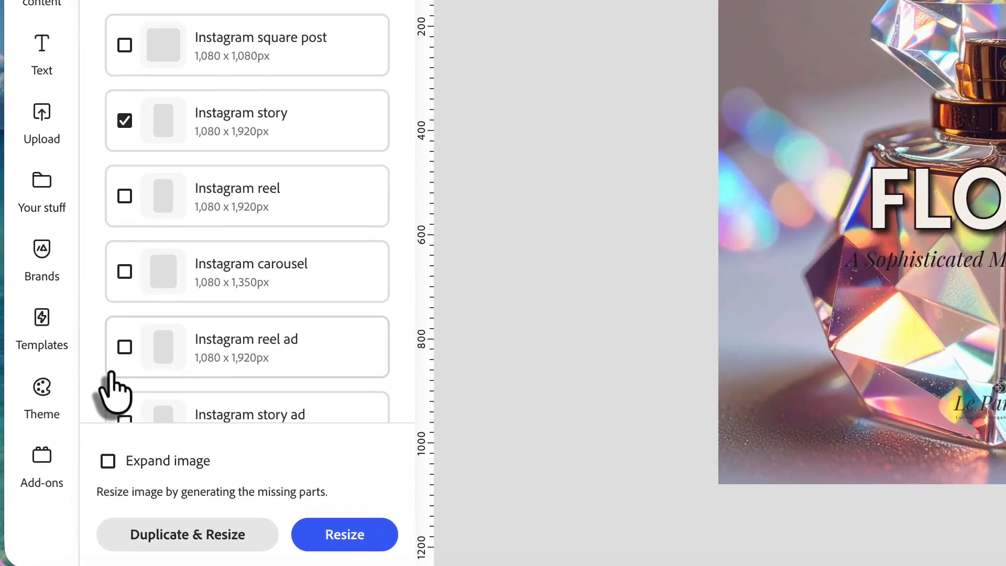
Duplicate and resize the design with Expand image enabled to generate the missing parts
{"action": "left_click", "coordinate": [108, 466]}
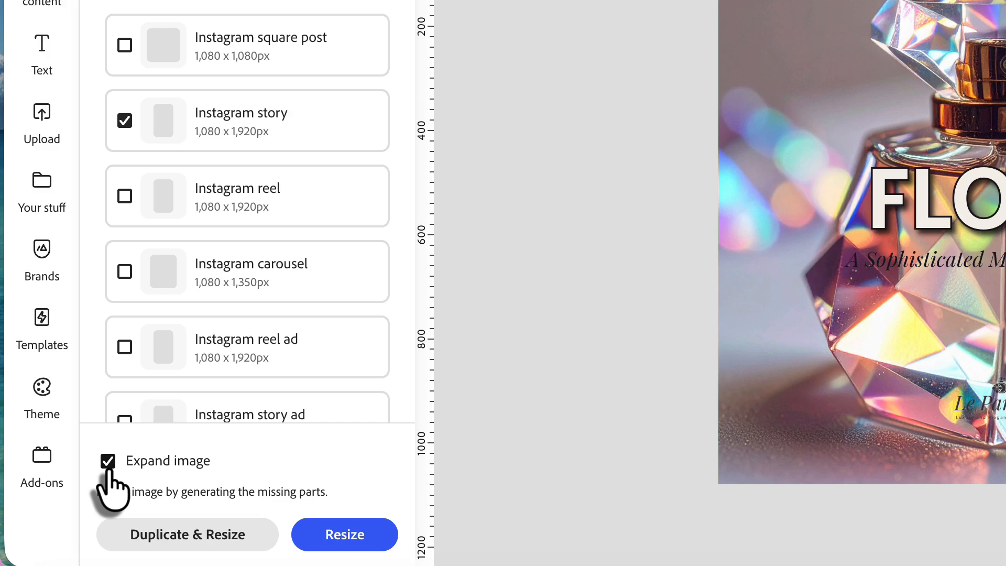
{"action": "left_click", "coordinate": [179, 546]}
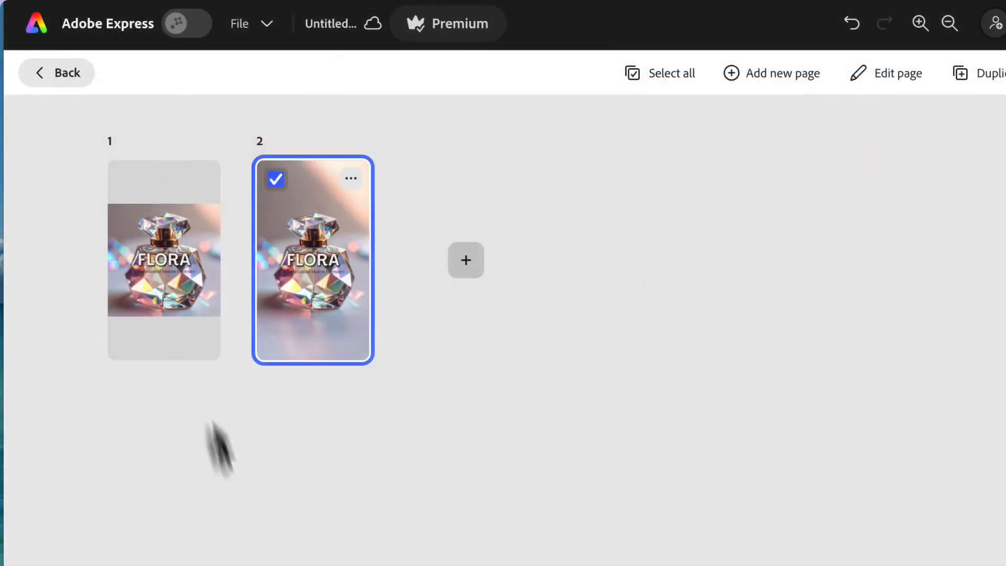
{"action": "mouse_move", "coordinate": [176, 327]}
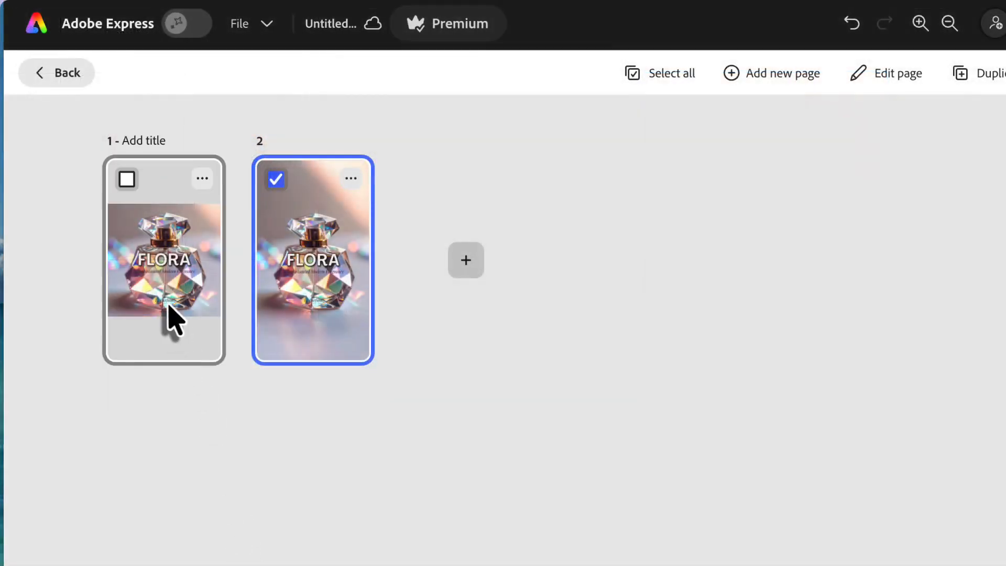